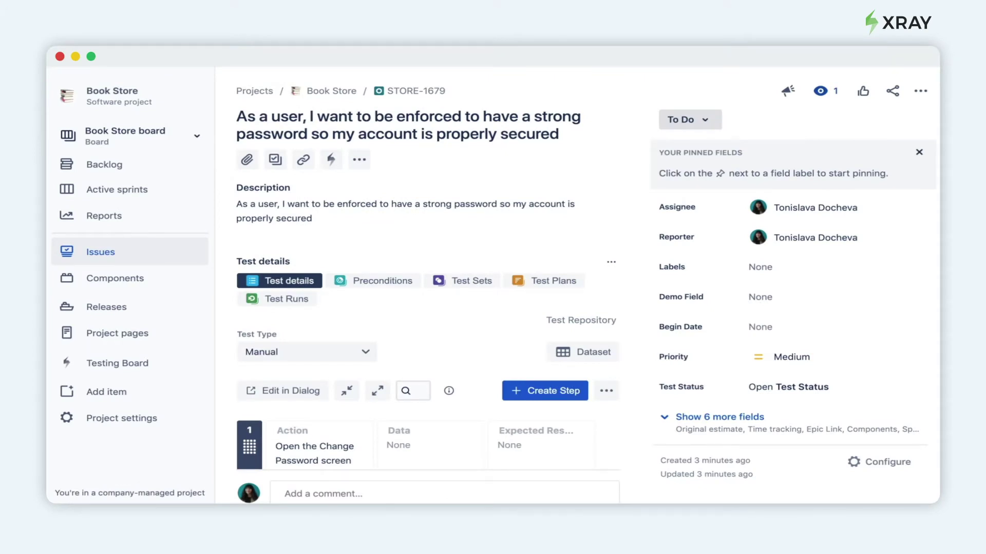
Open the dataset for test STORE-1679, briefly checking the import options
click(583, 352)
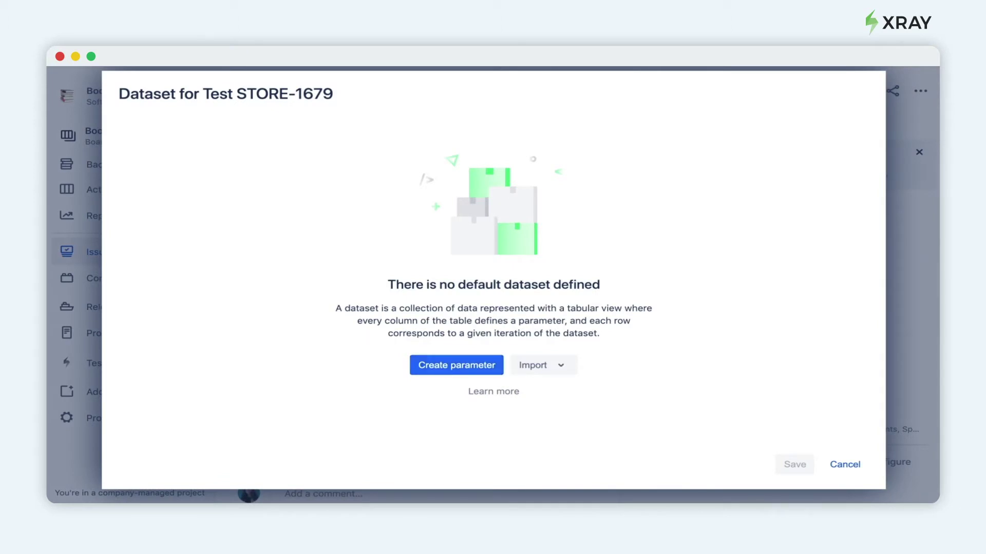
click(543, 365)
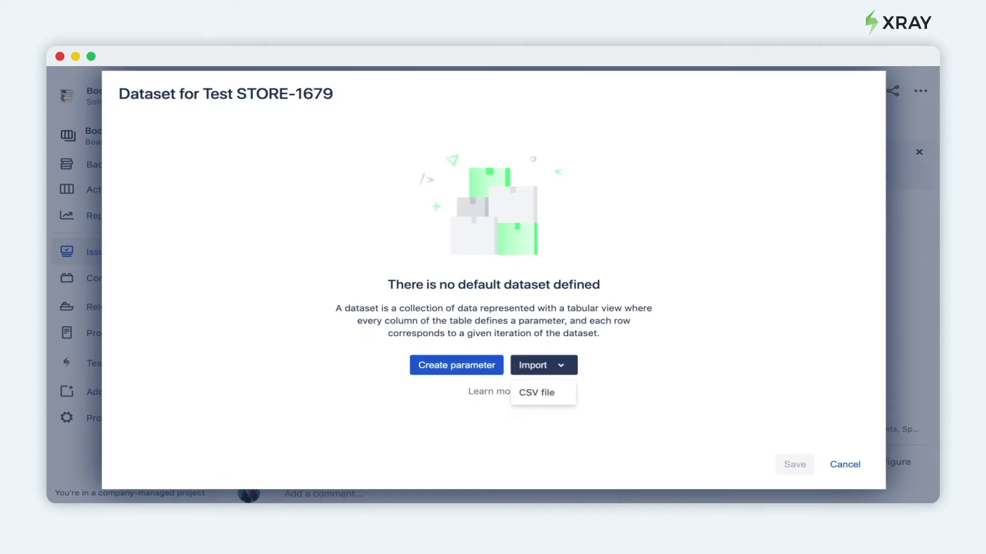
click(543, 365)
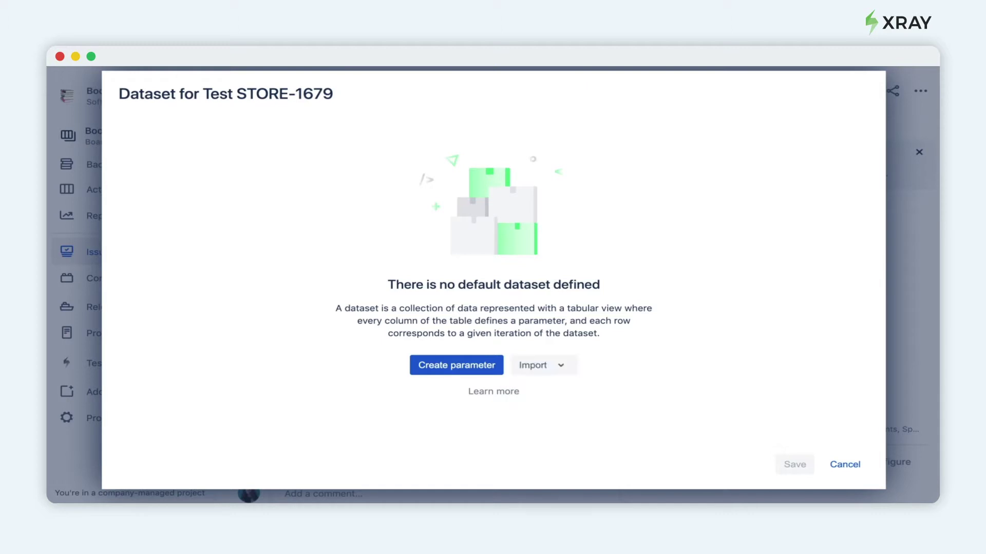
Create a parameter named Password with type Text
click(456, 365)
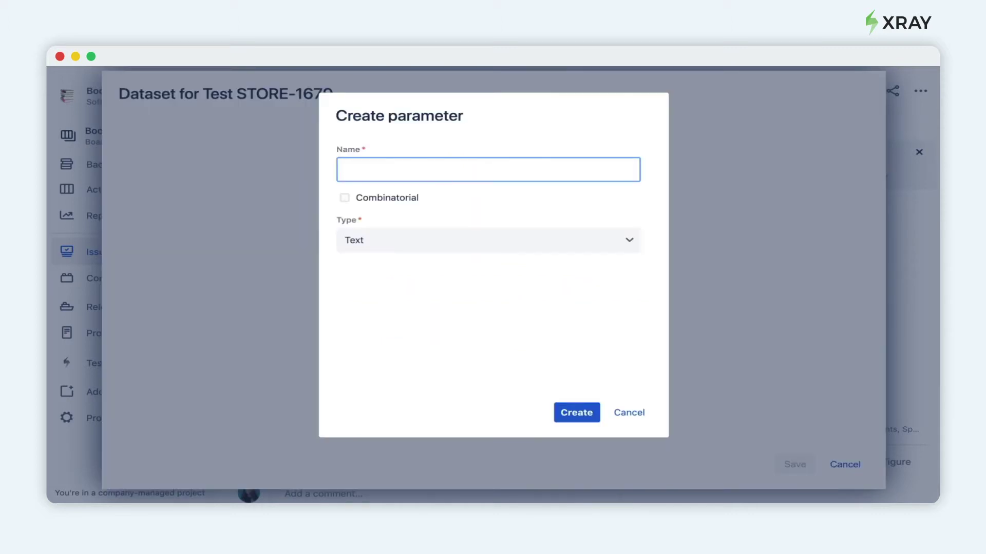
text(Password)
click(456, 365)
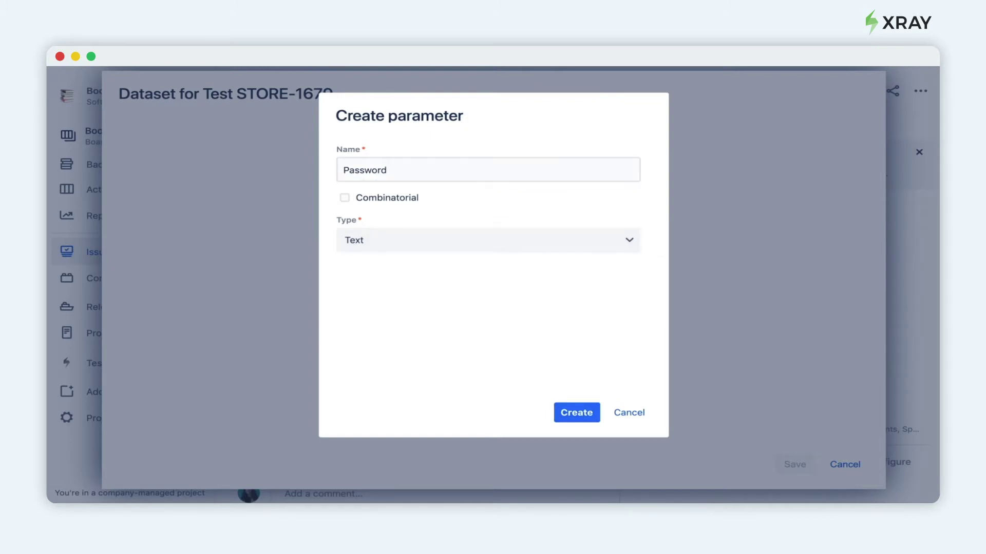
click(488, 241)
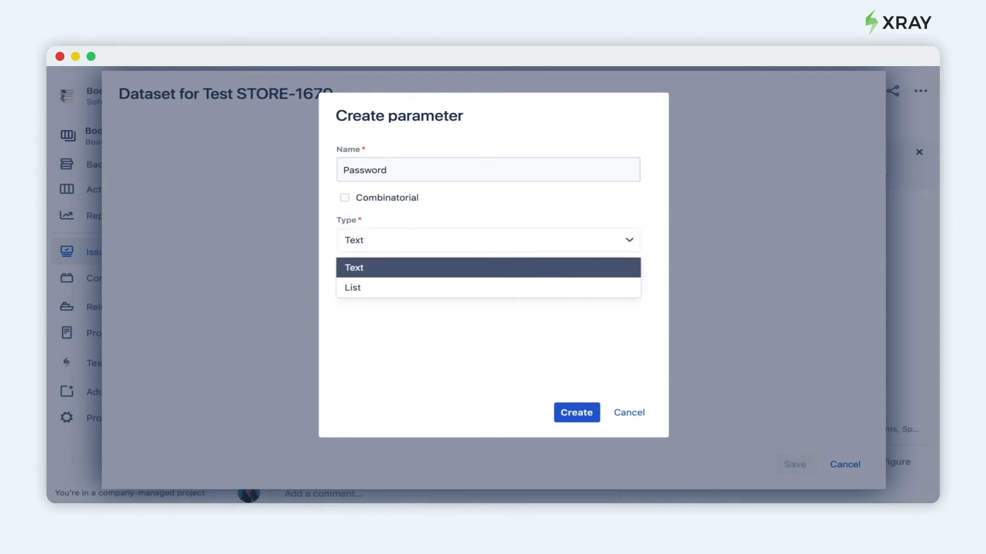
click(487, 267)
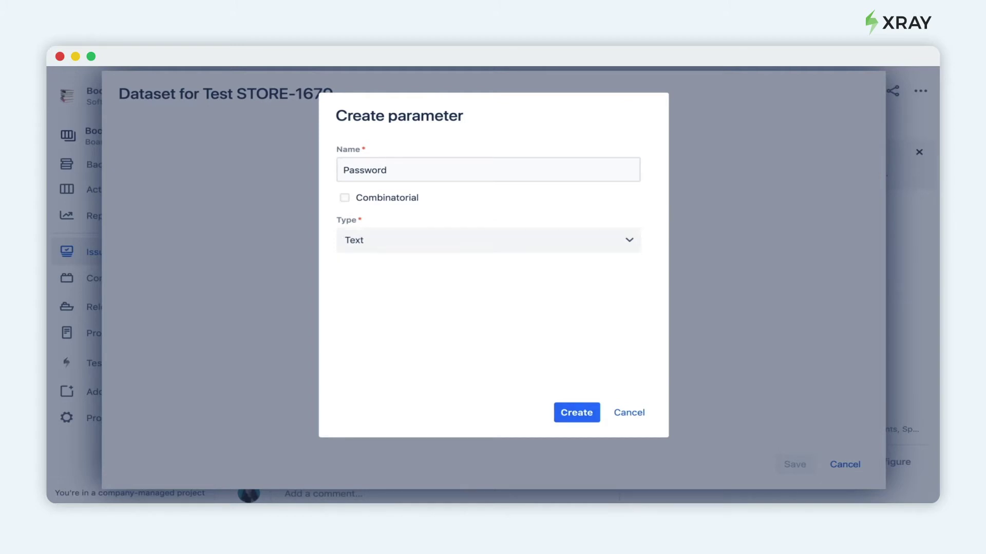
click(576, 412)
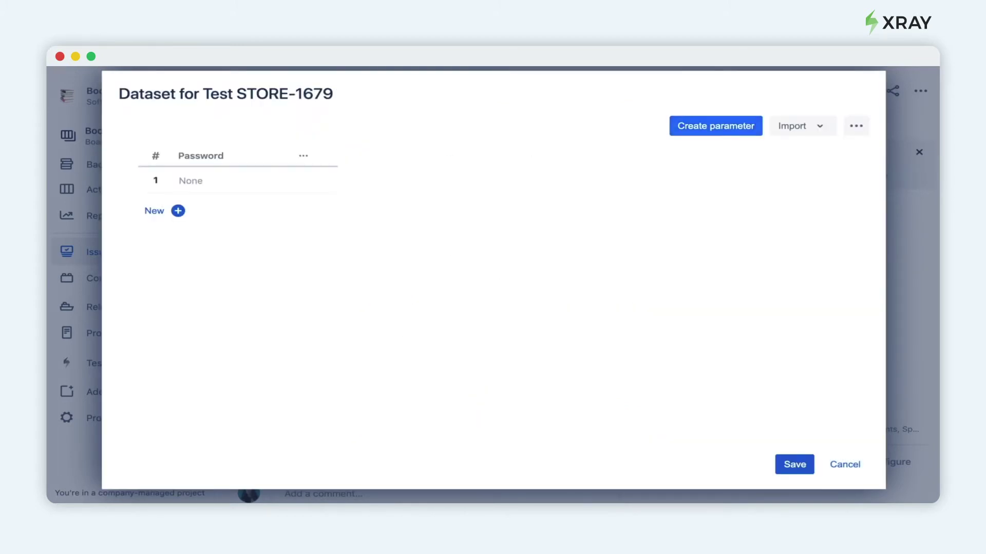
Create a List parameter named Valid with options Valid and Not valid
click(716, 126)
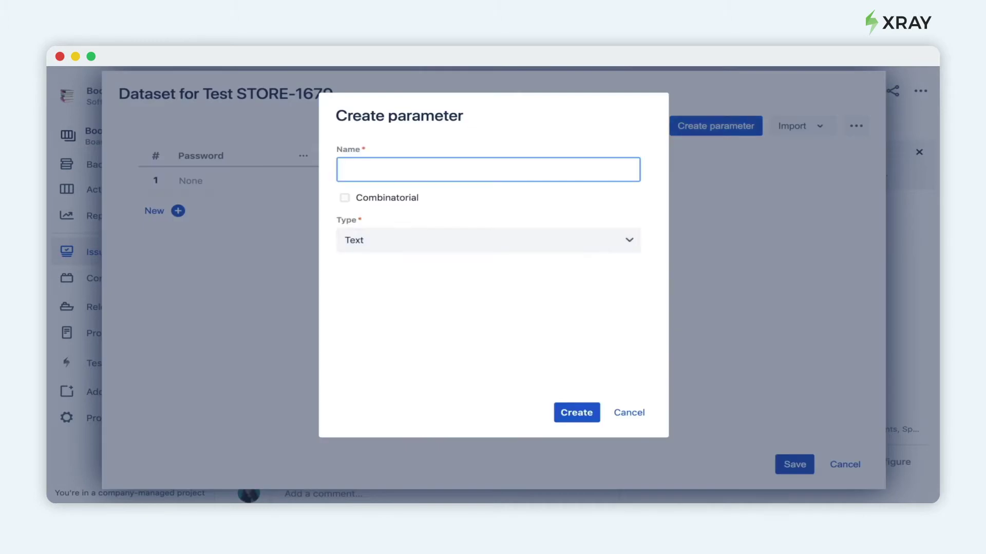
text(Valid)
click(487, 241)
click(487, 288)
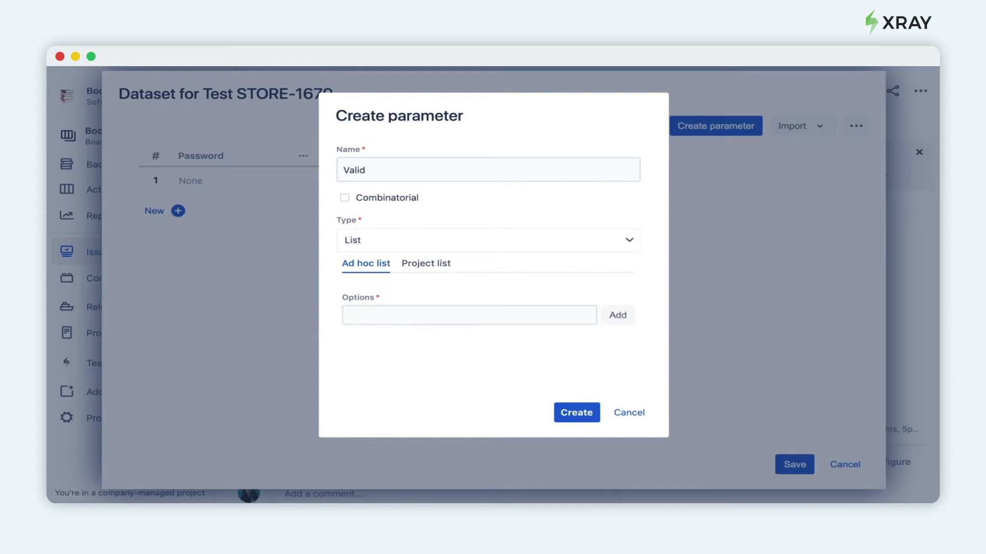
click(469, 315)
text(Valid)
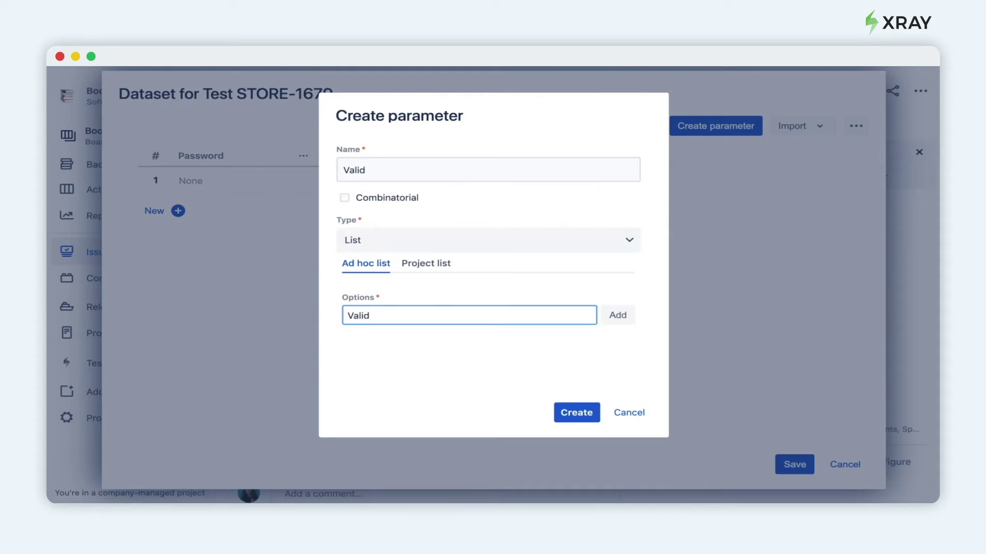
click(617, 315)
key(Return)
text(Not valid)
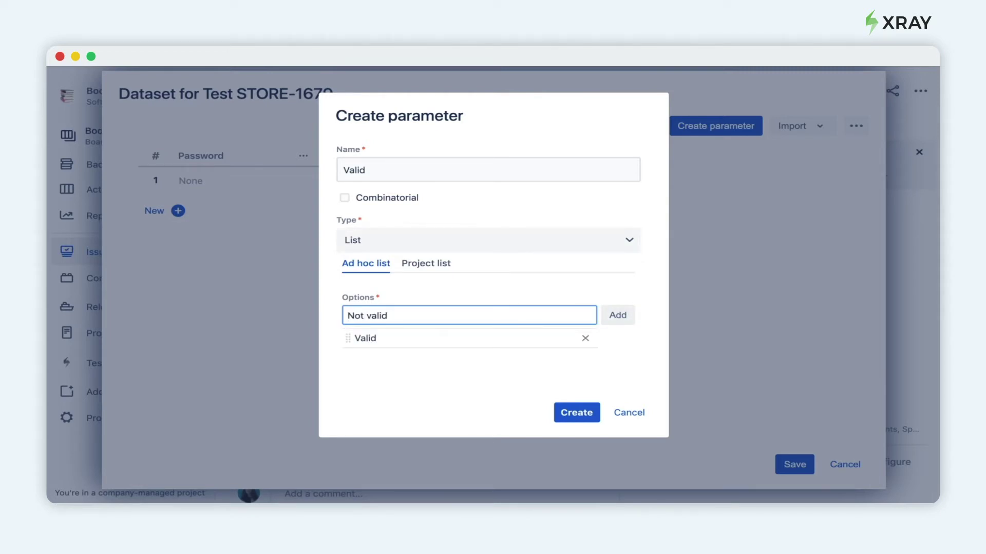
key(Return)
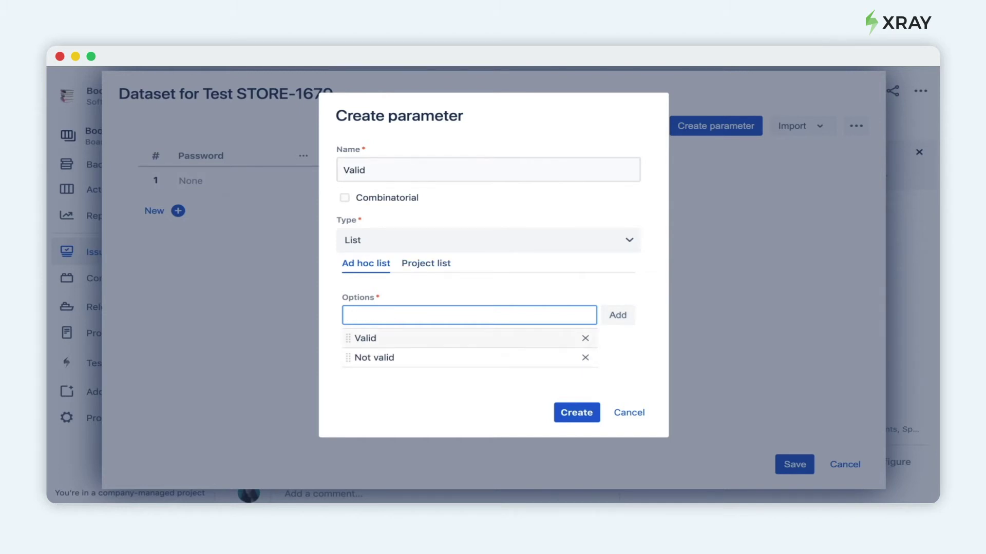
click(576, 412)
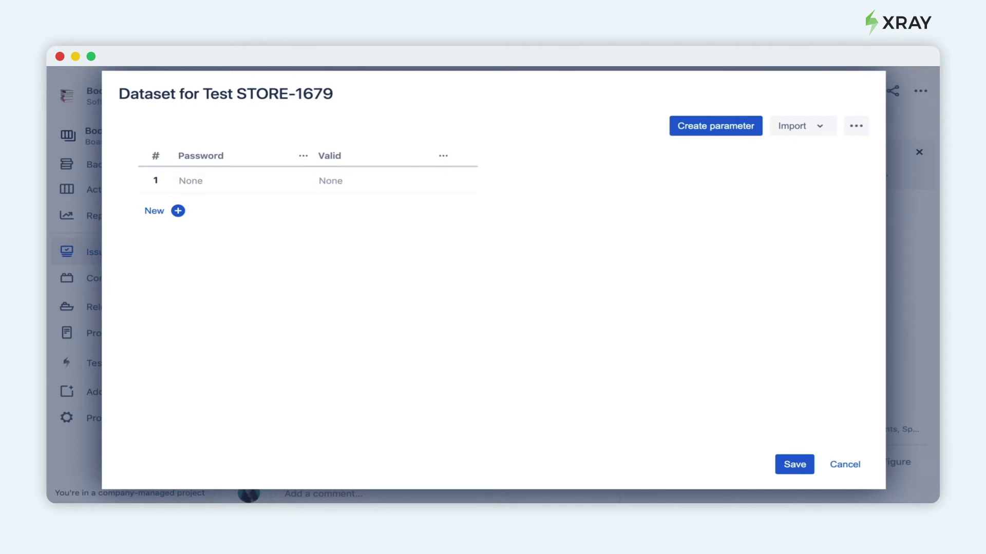
Create a Text parameter named Message
click(715, 126)
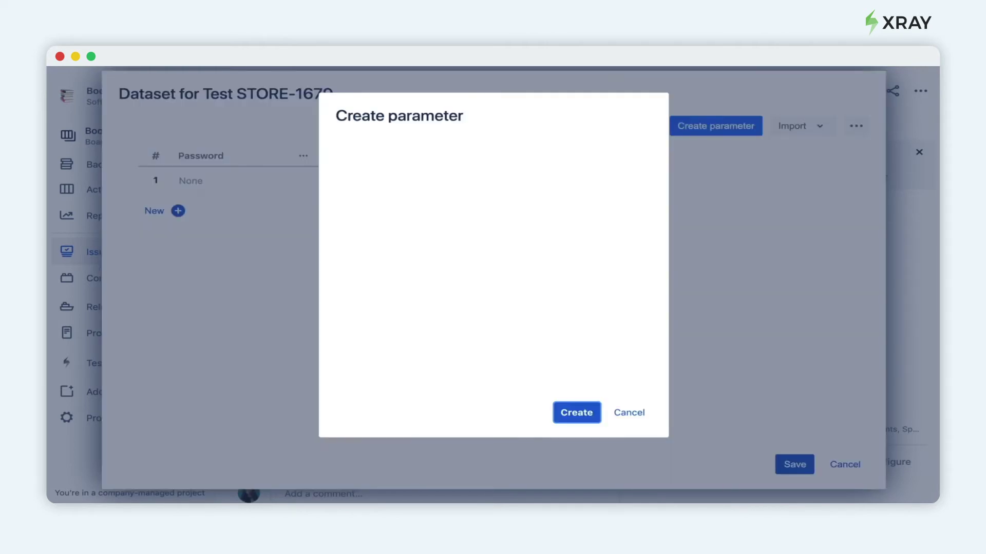
text(Me)
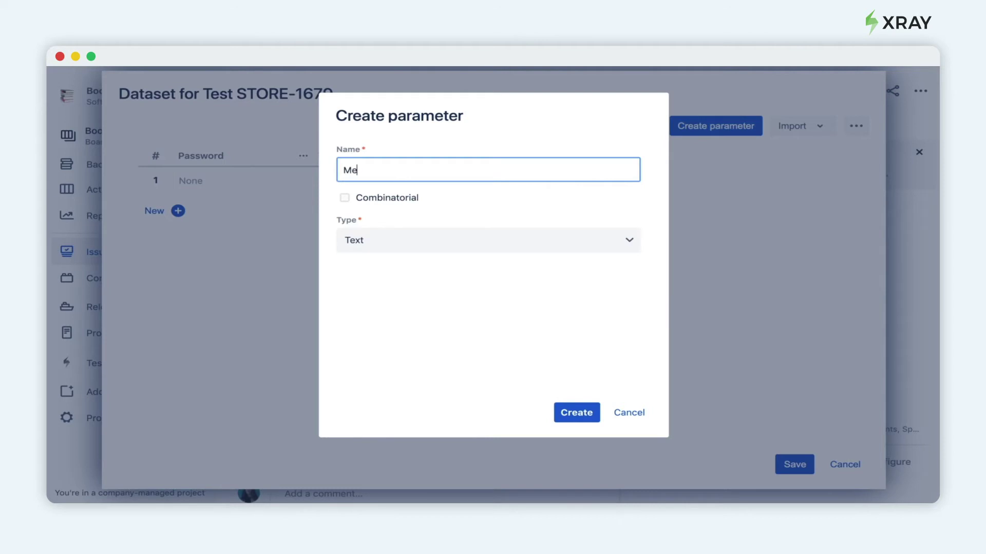
text(ssage)
key(Tab)
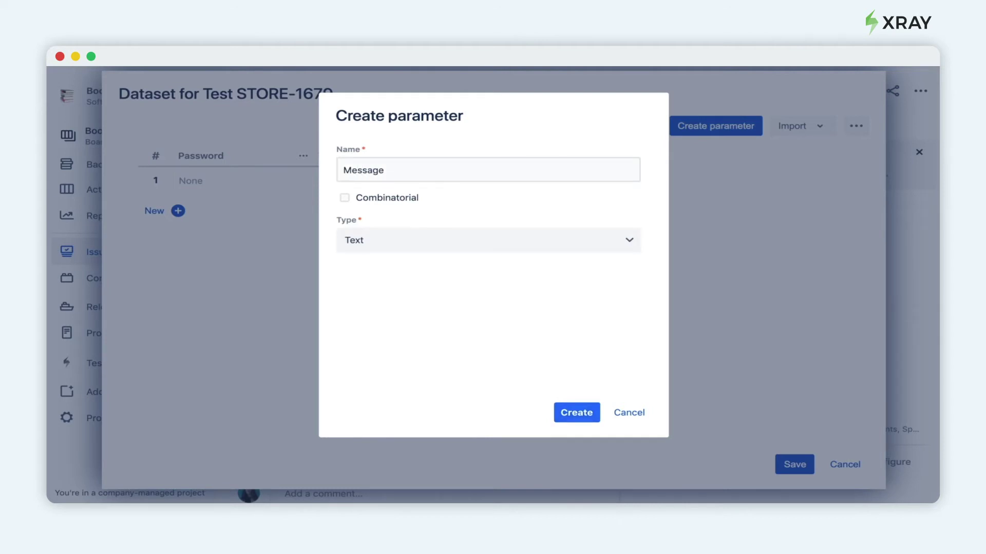
click(576, 412)
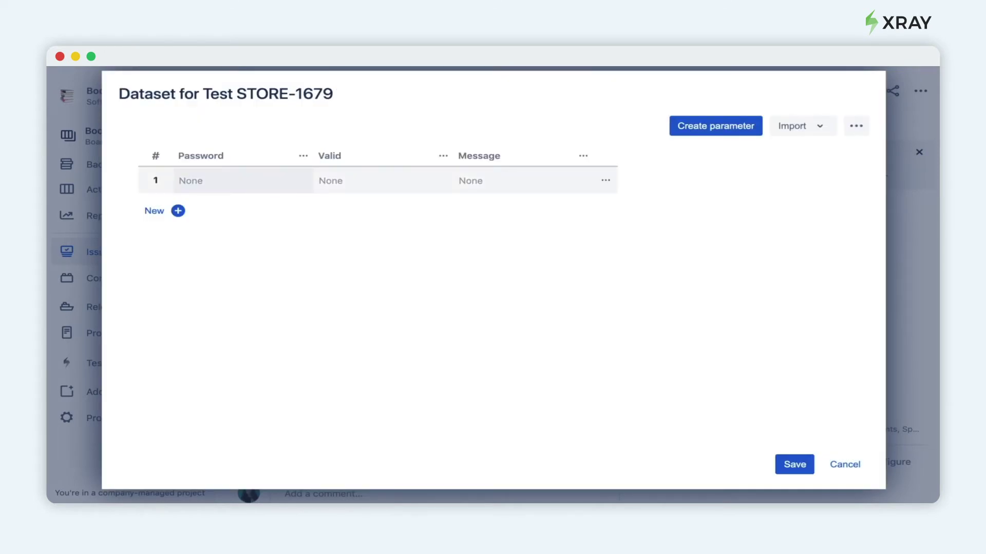
Fill row 1 with a simple password, Not valid, and message 'Password is too simple'
click(242, 181)
text(Password)
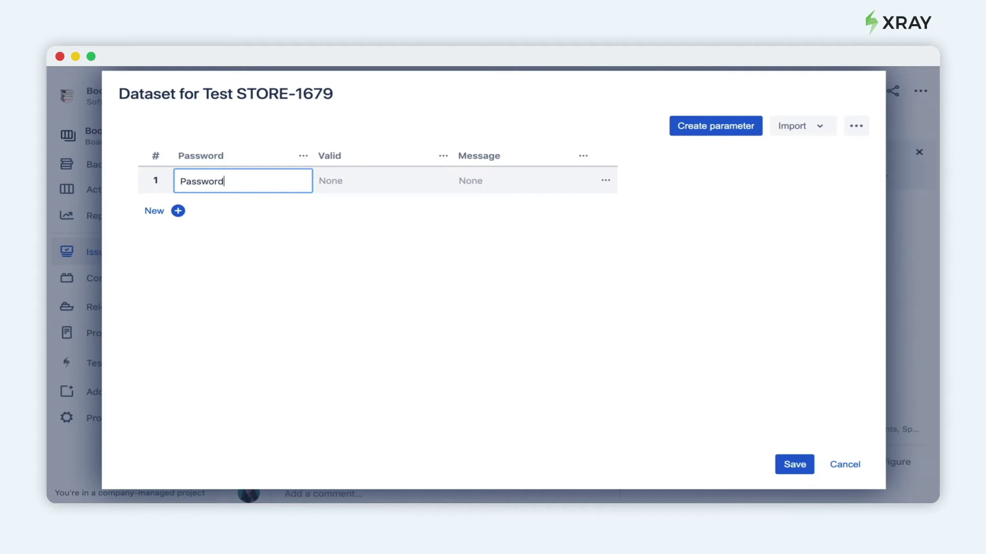
click(383, 181)
text(No)
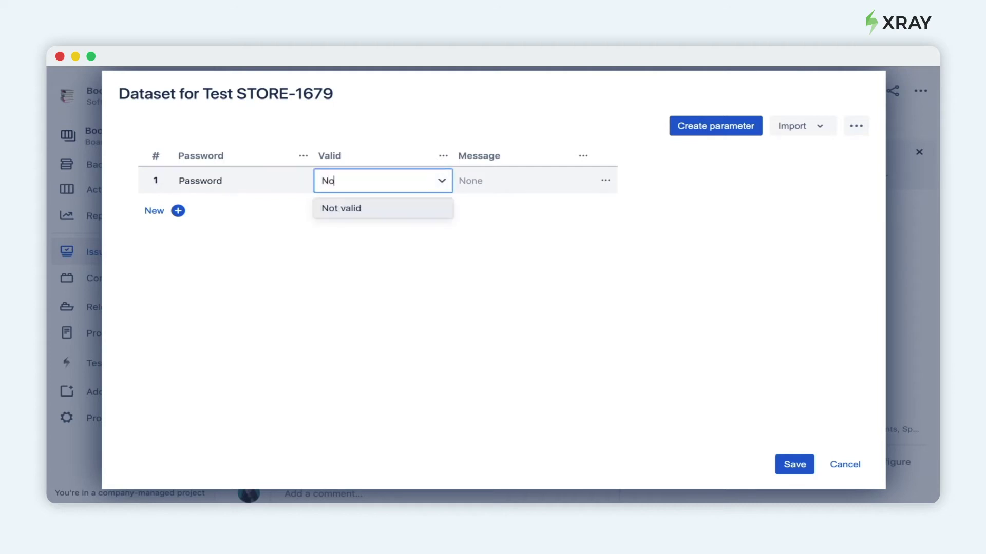
key(Return)
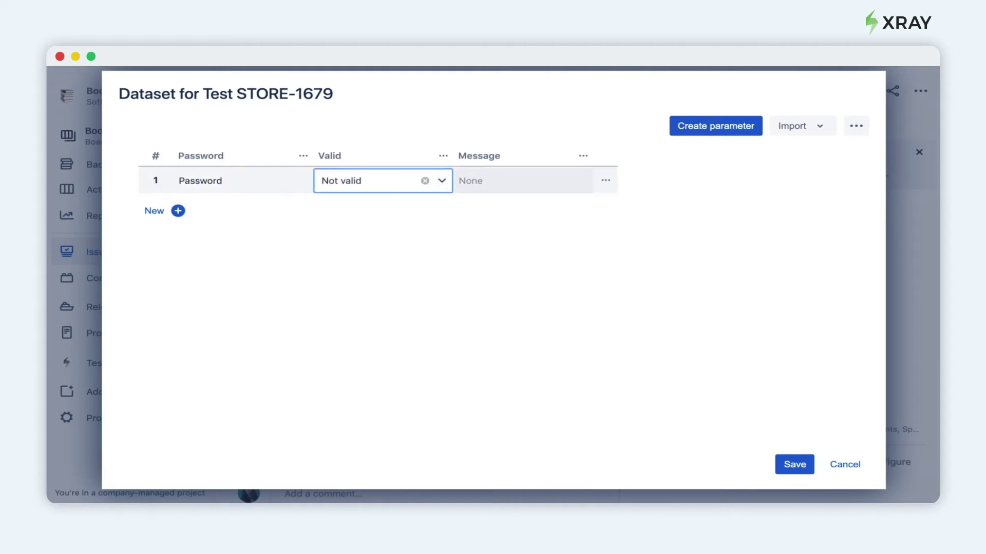
click(522, 180)
text(Pass)
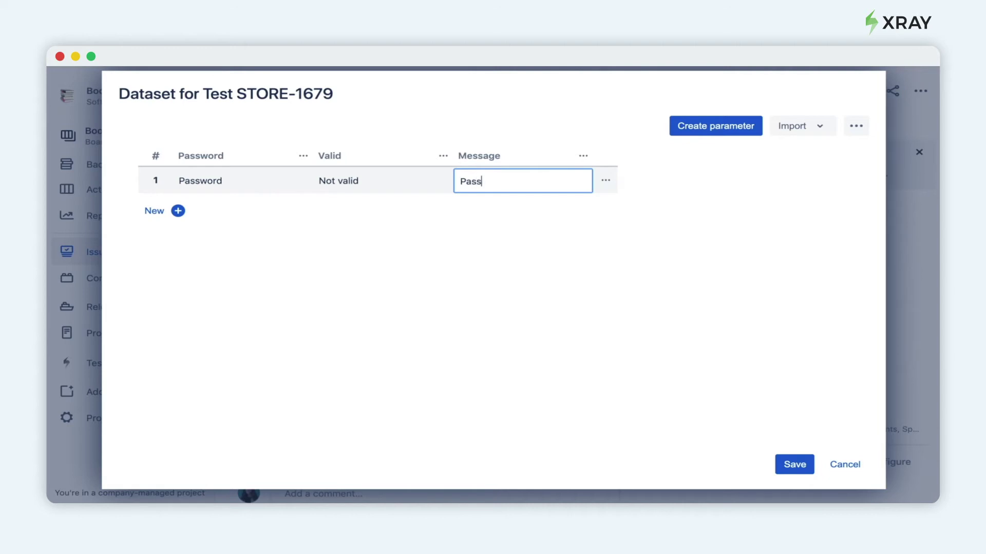
text(word is too simple)
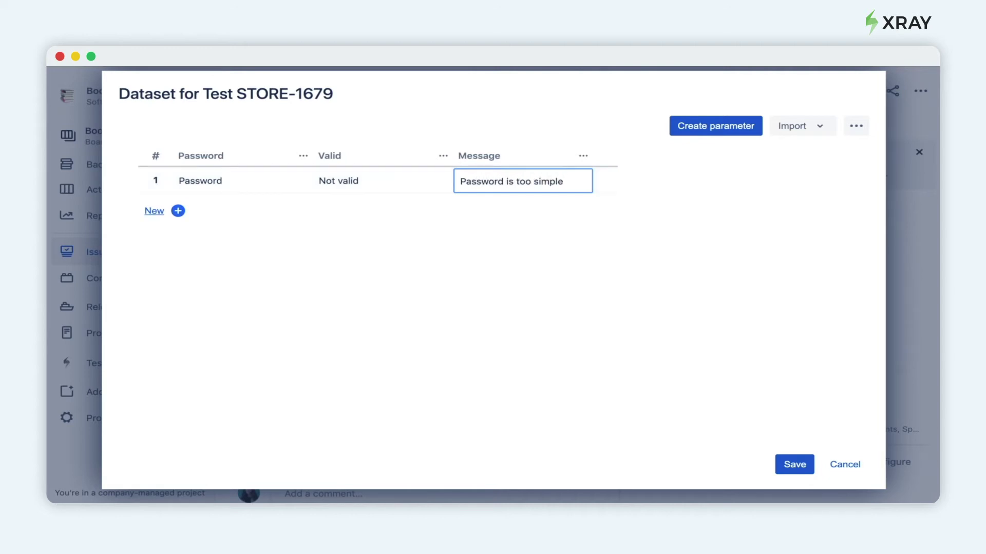
Add row 2 with a strong password marked Valid and an empty message
click(154, 211)
text(3n2)
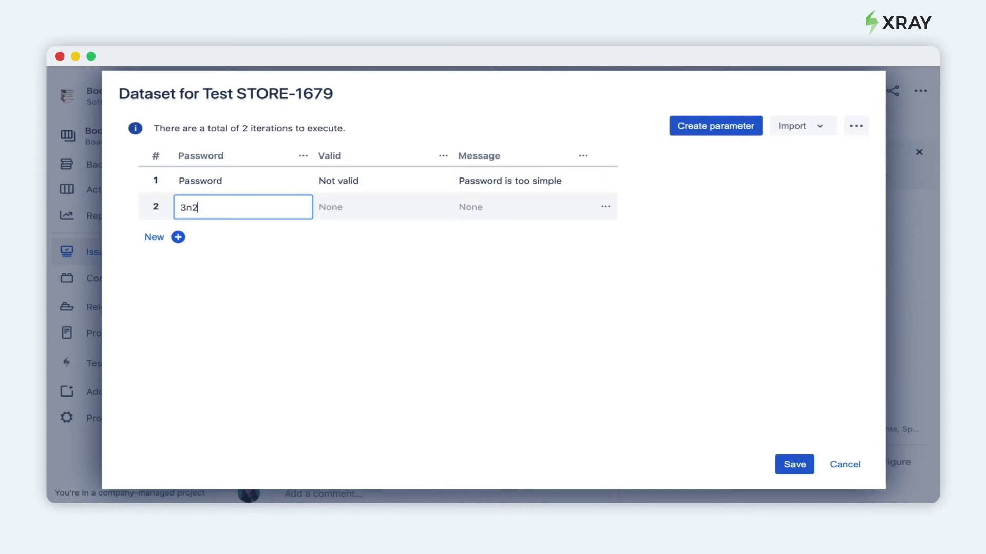
text(fh9v32v)
click(382, 206)
click(382, 206)
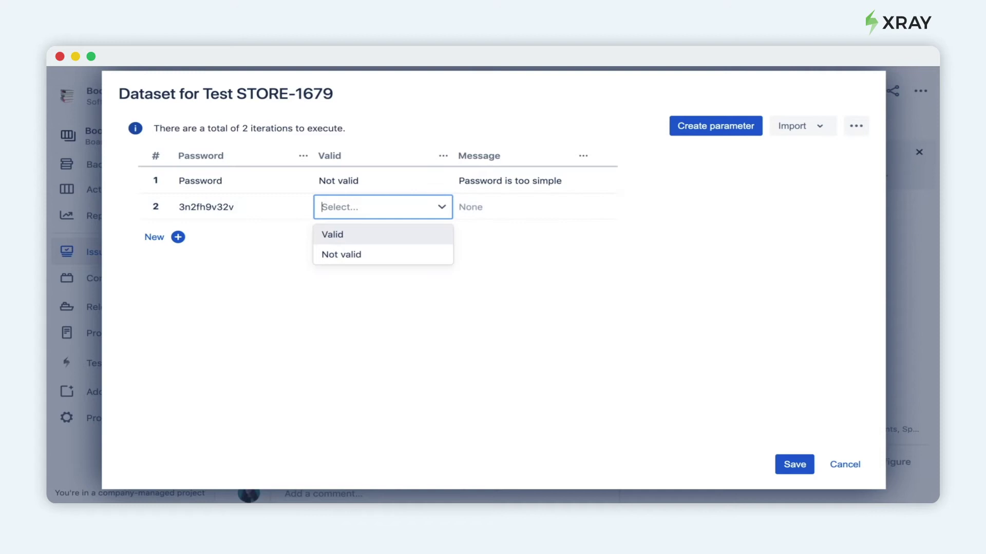
key(Return)
key(Tab)
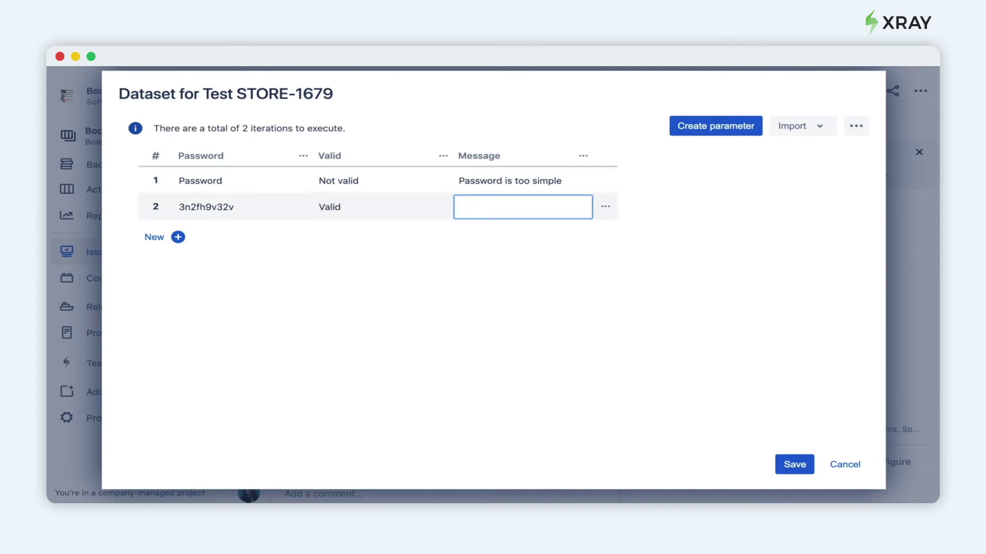
key(Return)
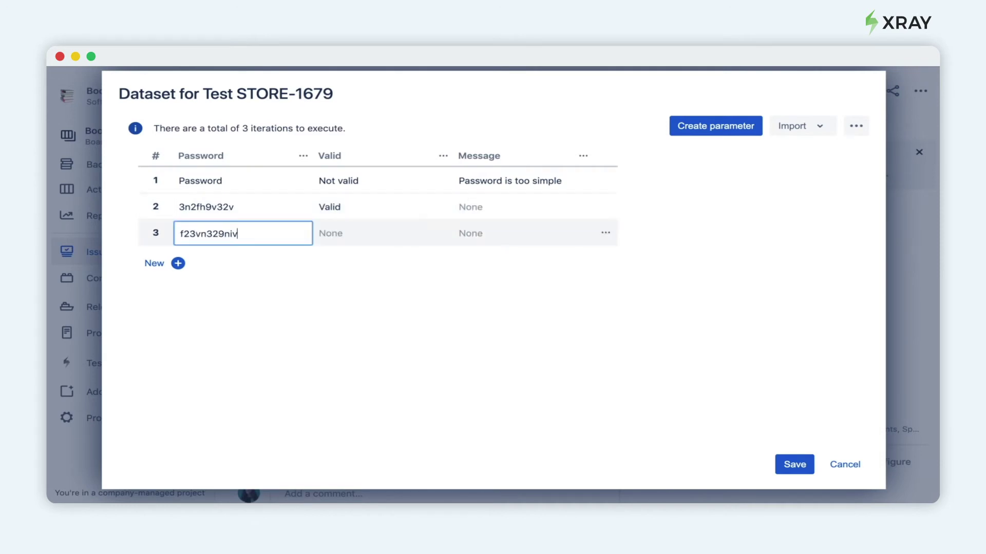
Fill row 3 as Not valid with 'Password is too simple', then save the dataset
text(3vn329niv3)
drag(243, 233, 179, 233)
key(Tab)
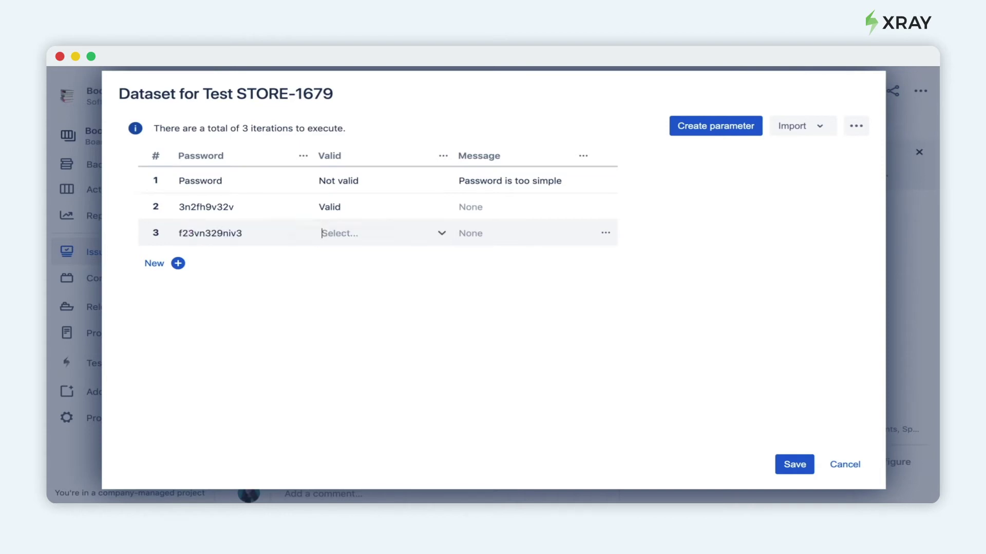
key(Down)
key(Down)
key(Return)
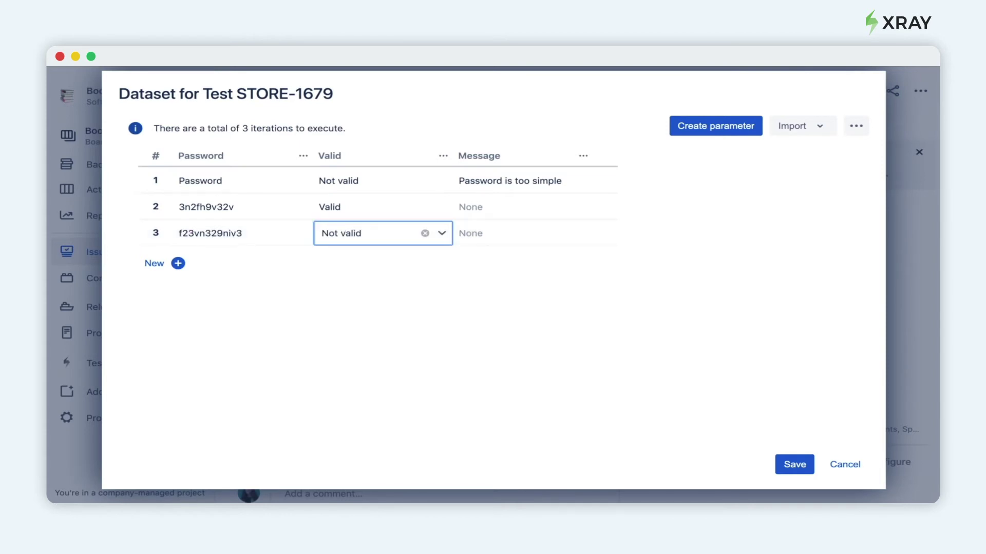
key(Tab)
text(Password is too simple)
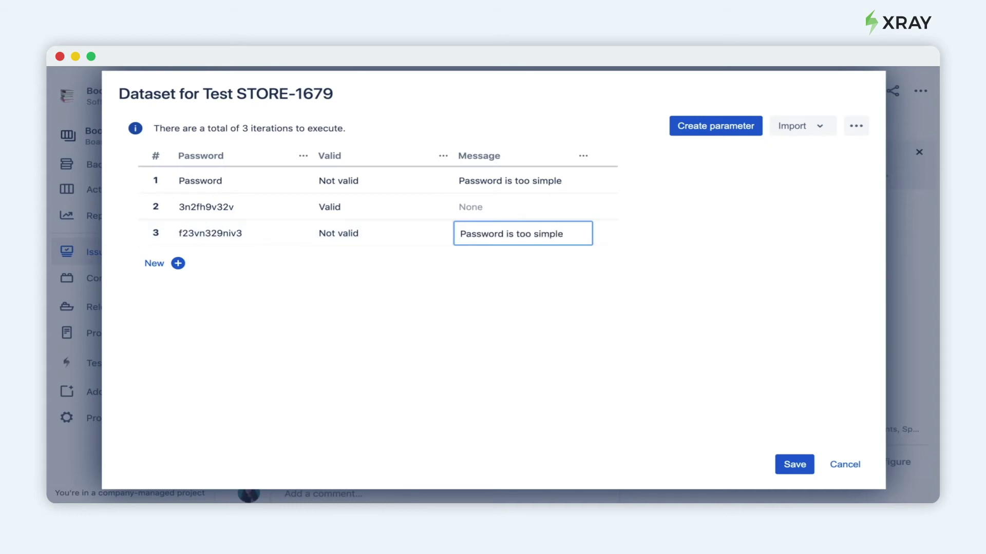
key(Return)
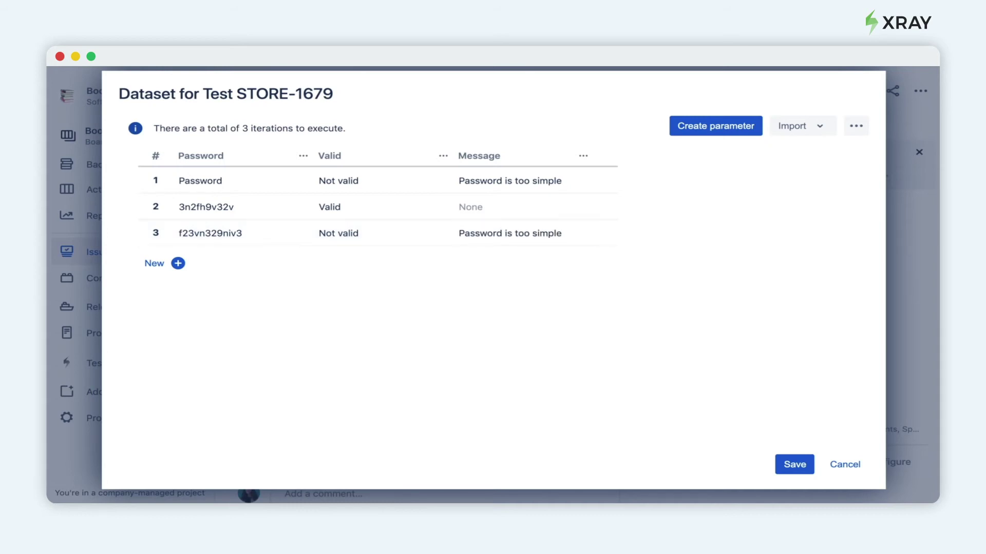
click(794, 464)
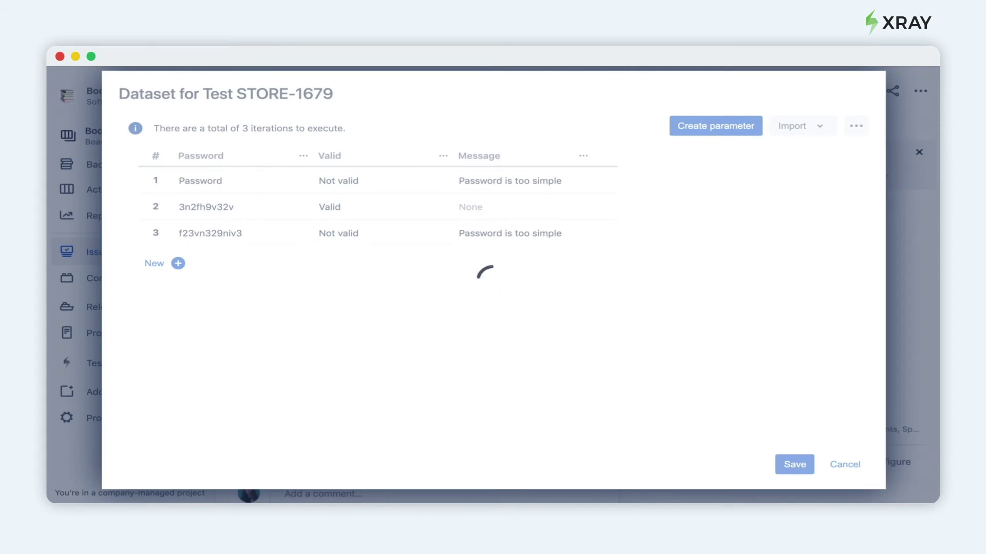
scroll(428, 308, down, 5)
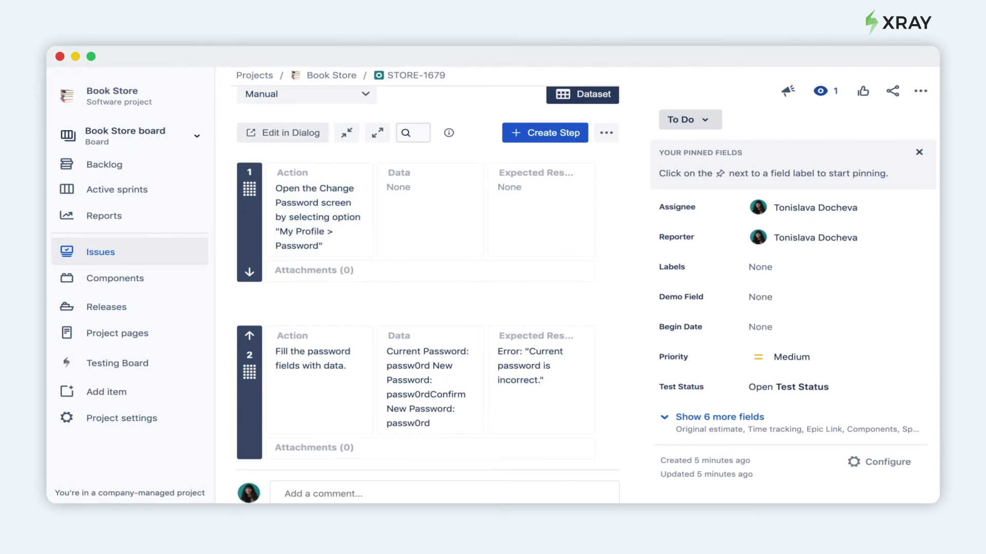
click(282, 133)
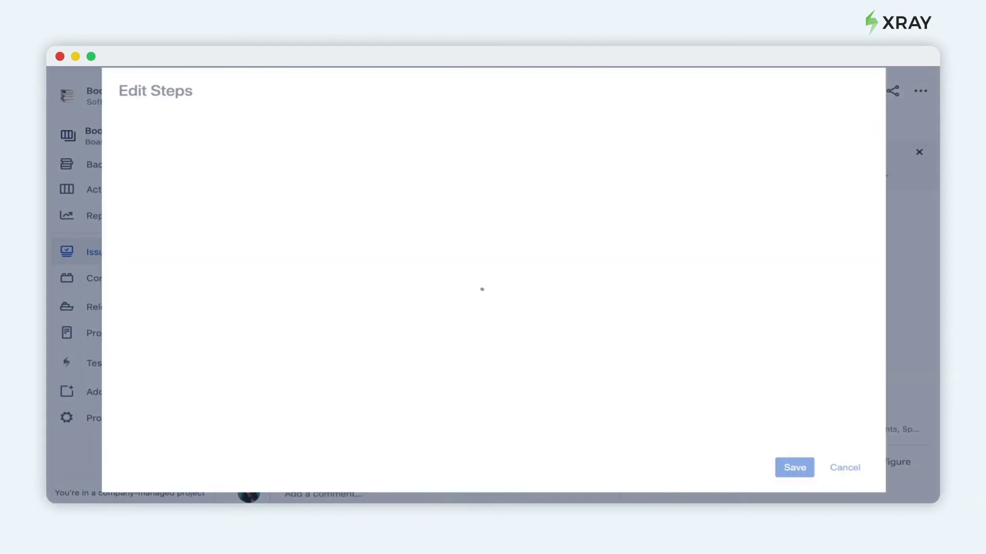
click(266, 223)
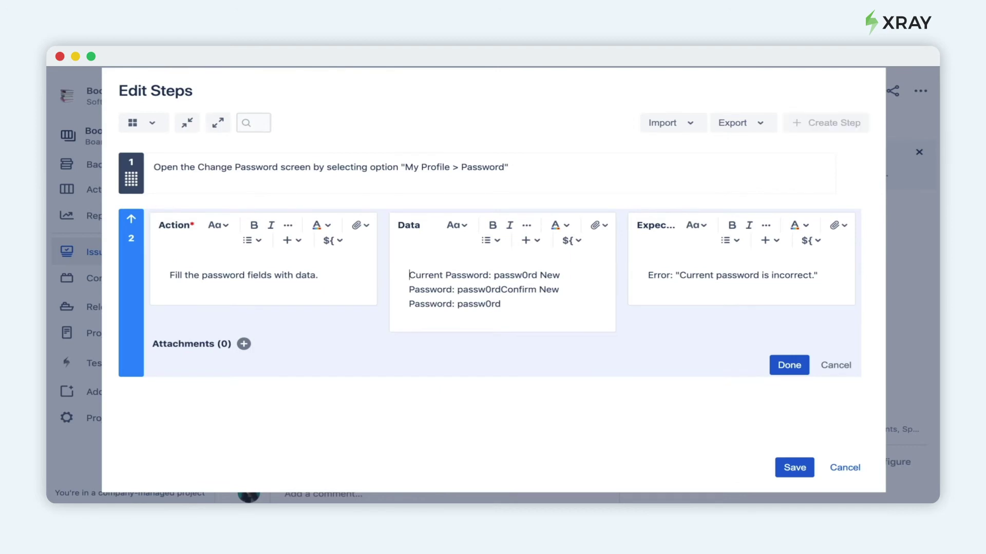
drag(537, 276, 494, 276)
text($ New P)
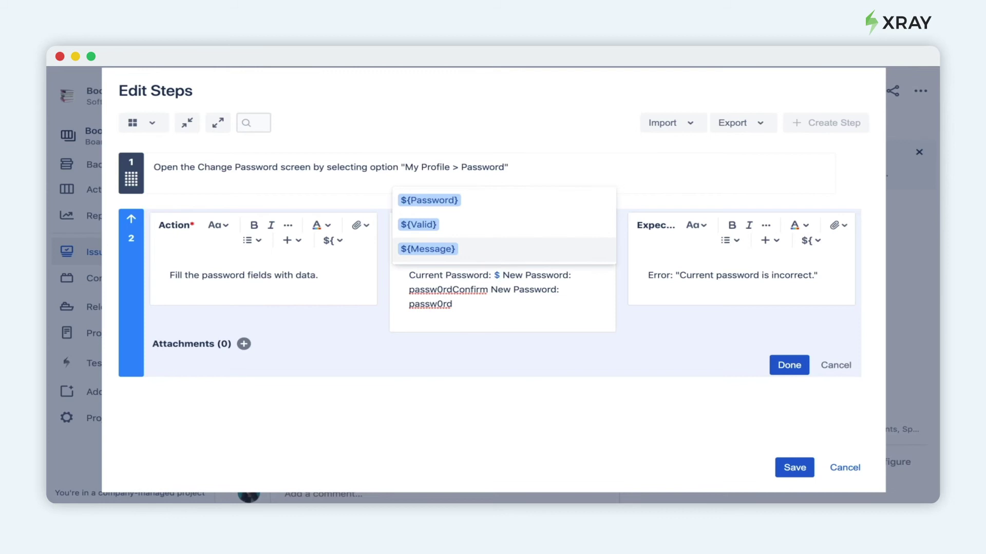
click(506, 201)
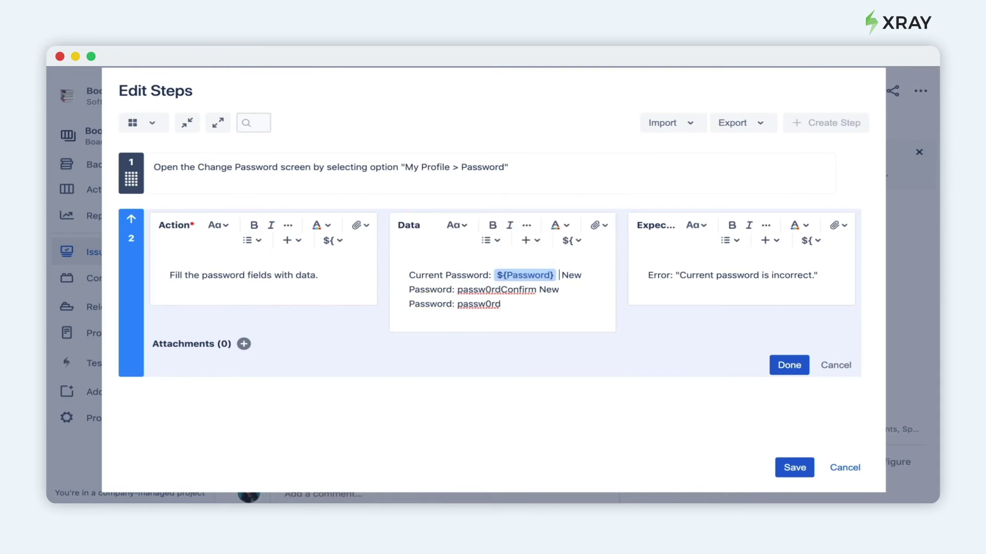
drag(457, 290, 525, 290)
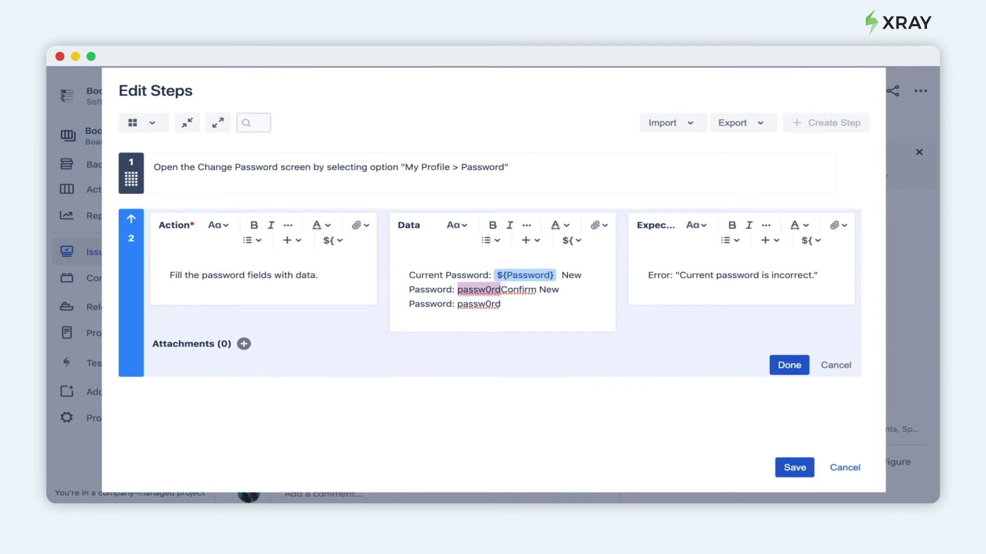
text($)
key(Return)
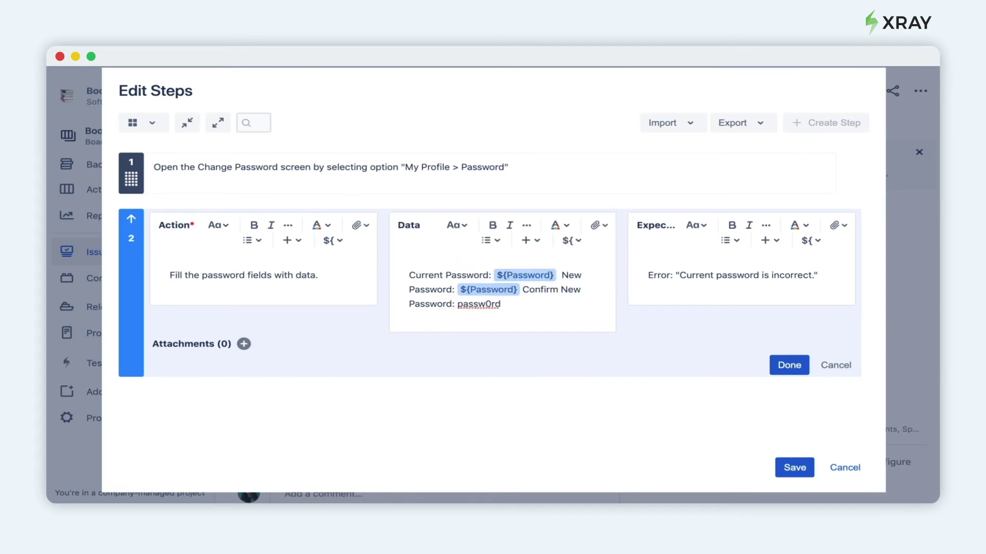
Use ${Password} for the confirmation password and ${Message} for the error text, then finish step 2
key(shift+Left)
key(shift+Left)
key(shift+Left)
key(shift+Left)
key(shift+Left)
key(shift+Left)
key(shift+Left)
key(shift+Left)
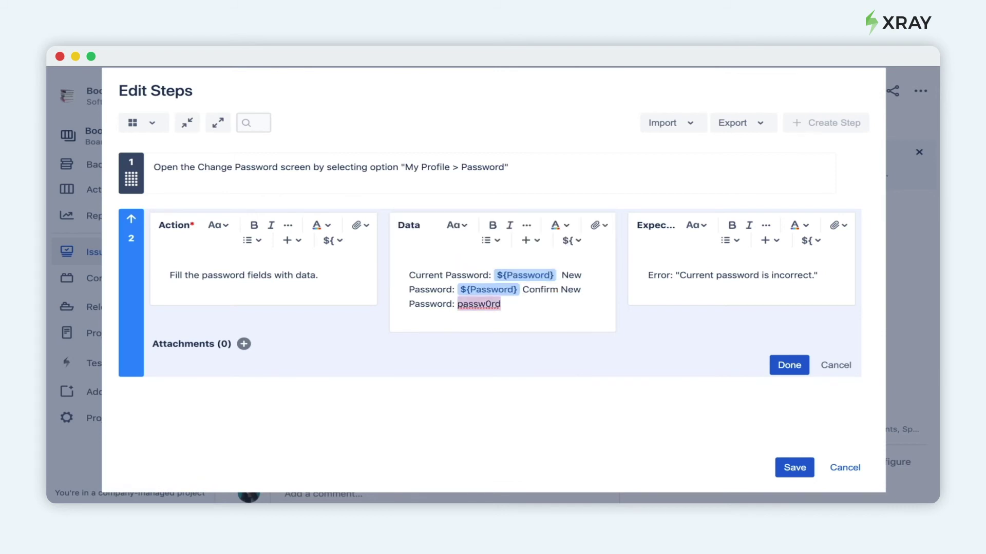
text($)
key(Down)
key(Up)
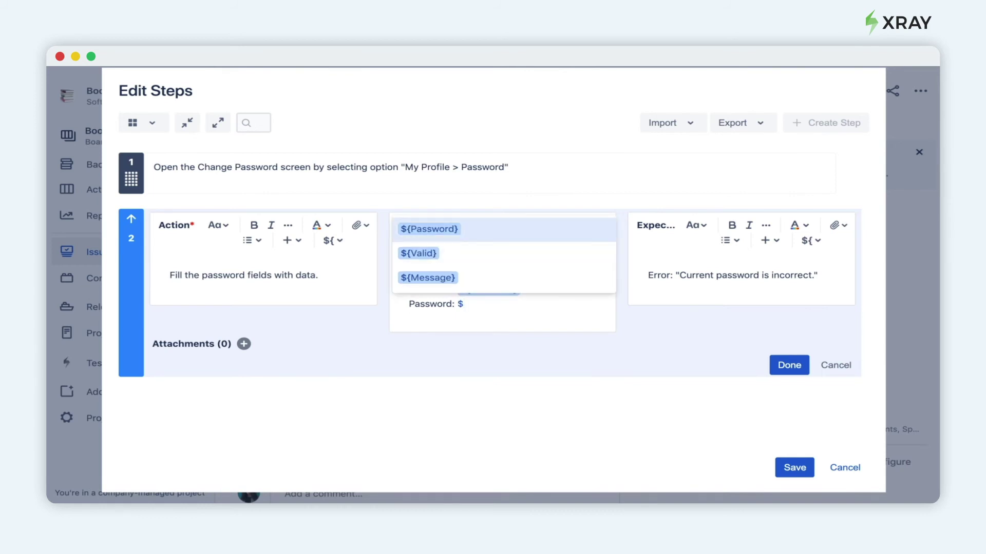
key(Return)
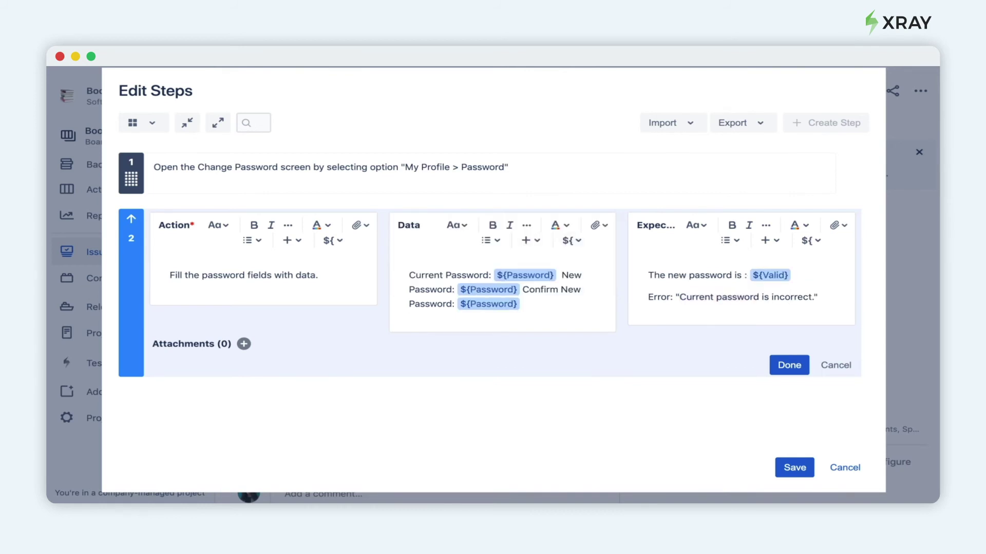
key(shift+Left)
key(shift+Left)
key(shift+Left)
key(shift+Left)
key(shift+Left)
key(shift+Left)
key(shift+Left)
key(shift+Left)
key(shift+Left)
key(shift+Left)
key(shift+Left)
key(shift+Left)
key(shift+Left)
key(shift+Left)
key(shift+Left)
key(shift+Left)
key(shift+Left)
key(shift+Left)
key(shift+Left)
key(shift+Left)
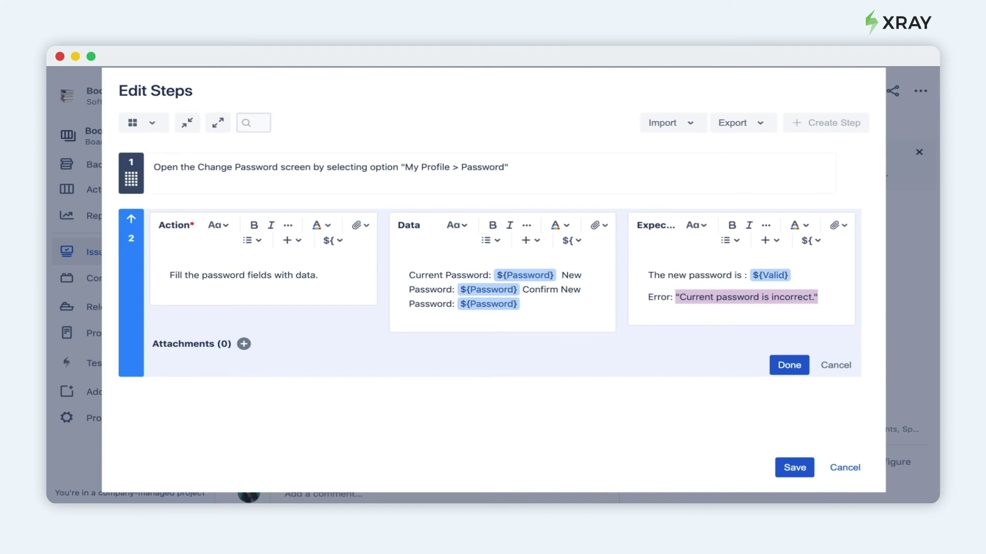
text($)
key(Down)
key(Down)
key(Return)
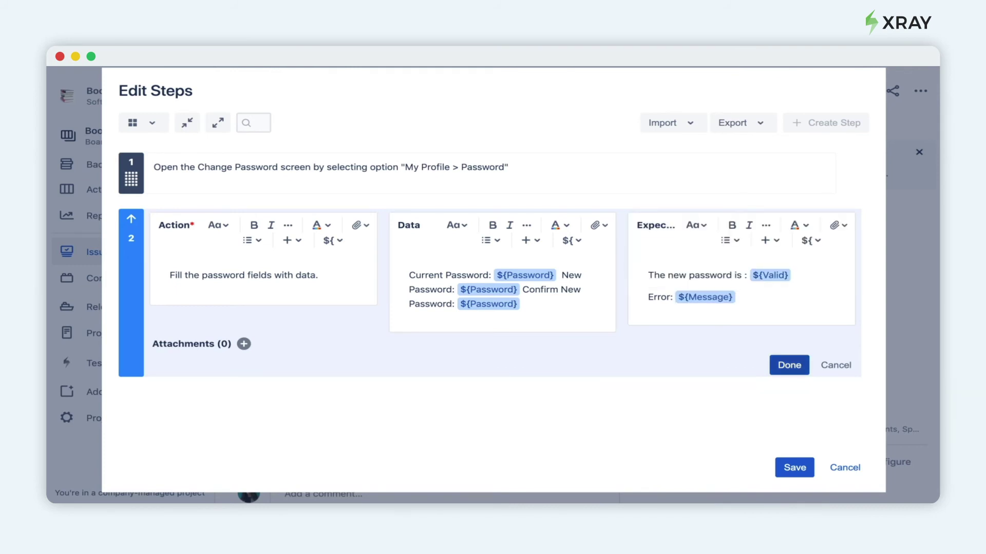
click(789, 365)
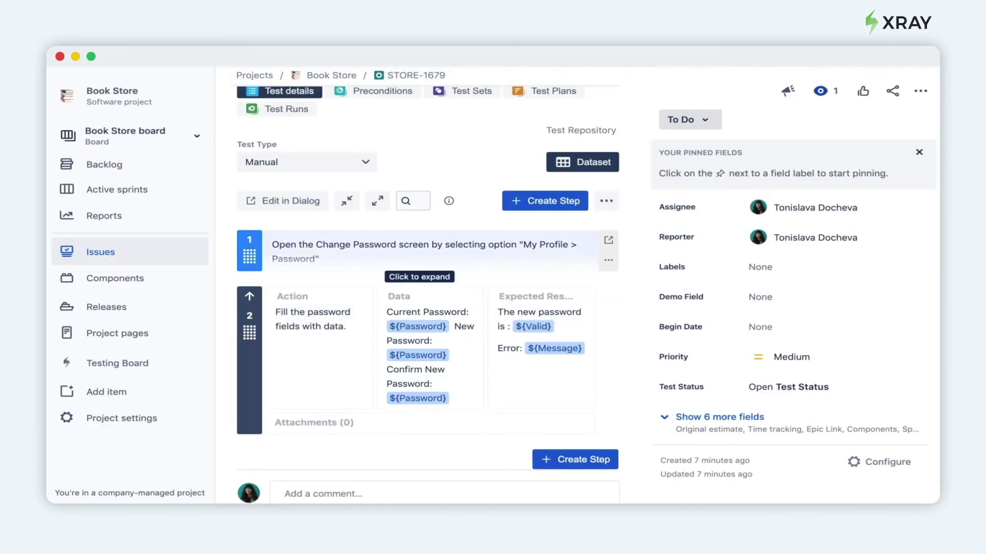
From the test's runs, create a new test execution with Execute Immediately kept on
scroll(427, 277, up, 2)
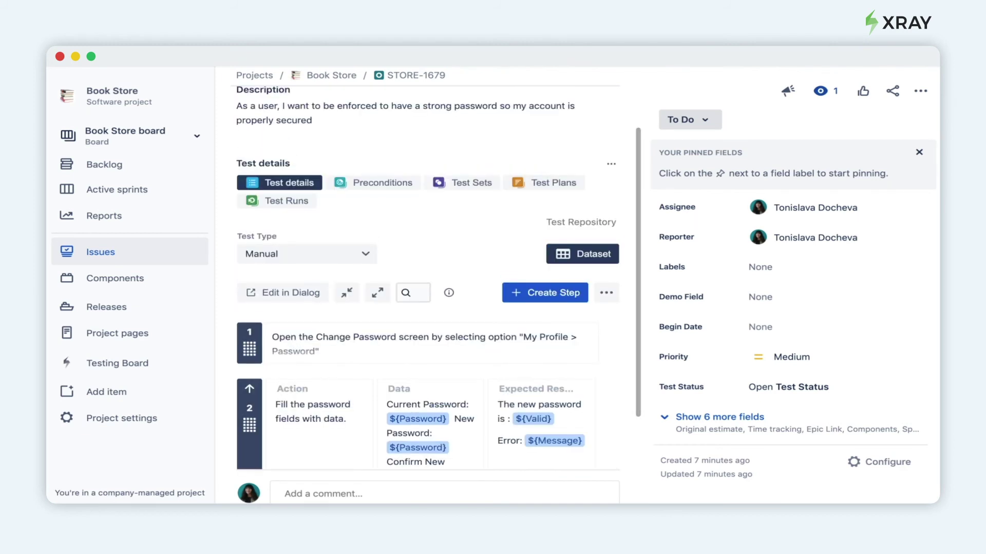
scroll(428, 277, up, 1)
click(277, 215)
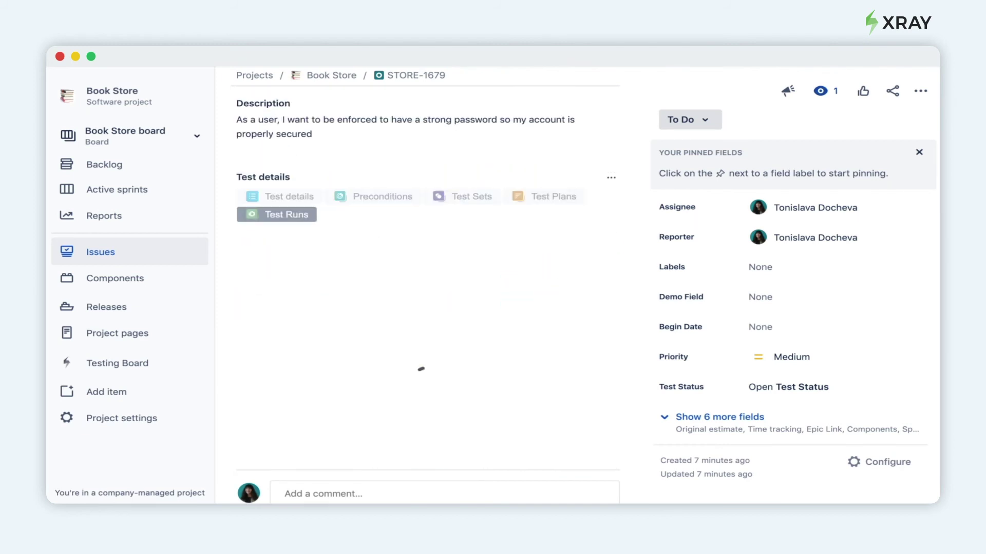
click(411, 394)
click(410, 394)
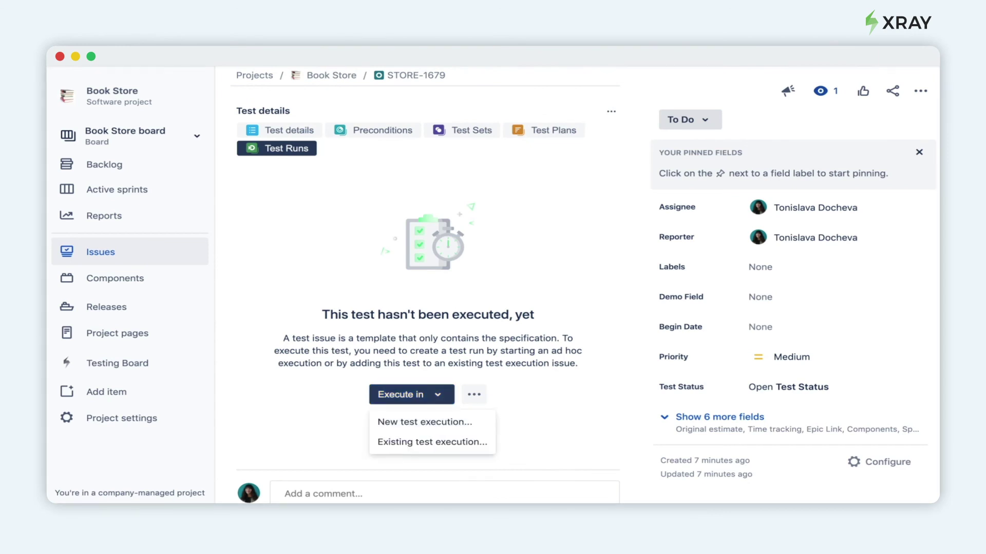
click(425, 422)
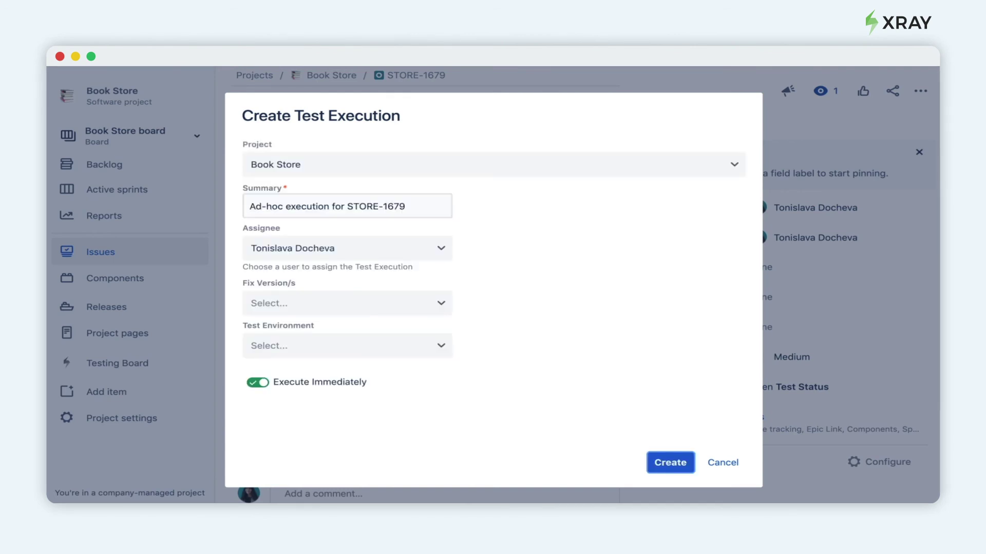
click(671, 463)
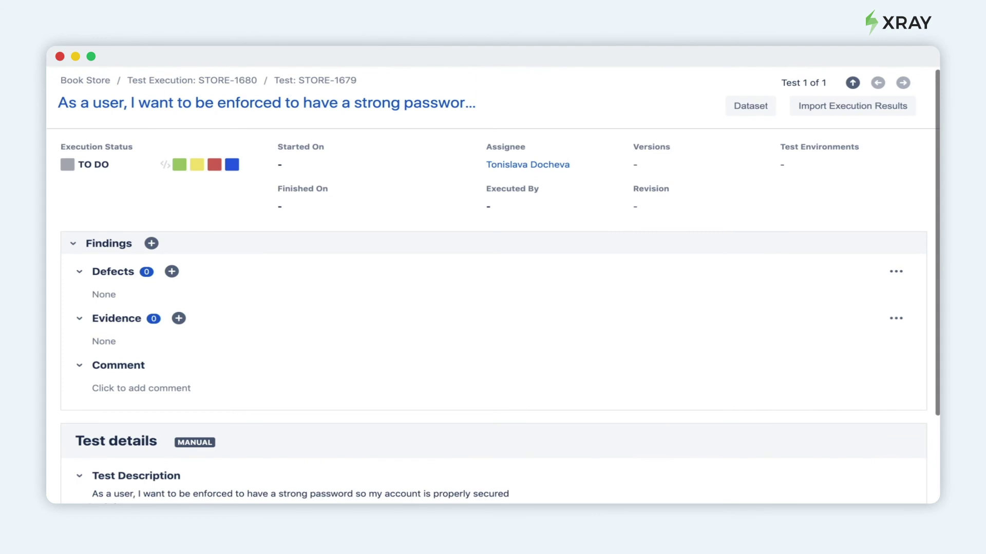
Set Iteration 3's status to FAIL in execution STORE-1680
scroll(493, 288, down, 3)
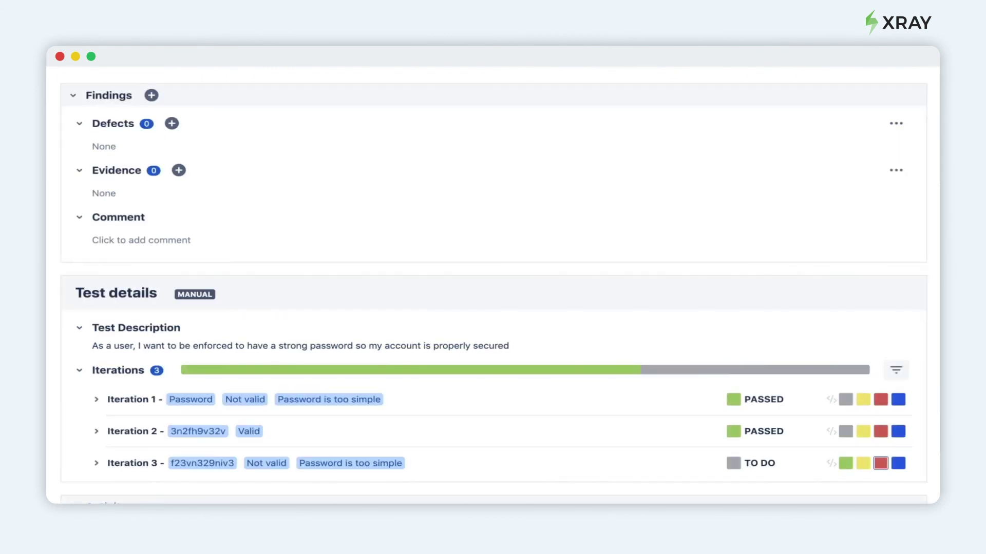
click(880, 463)
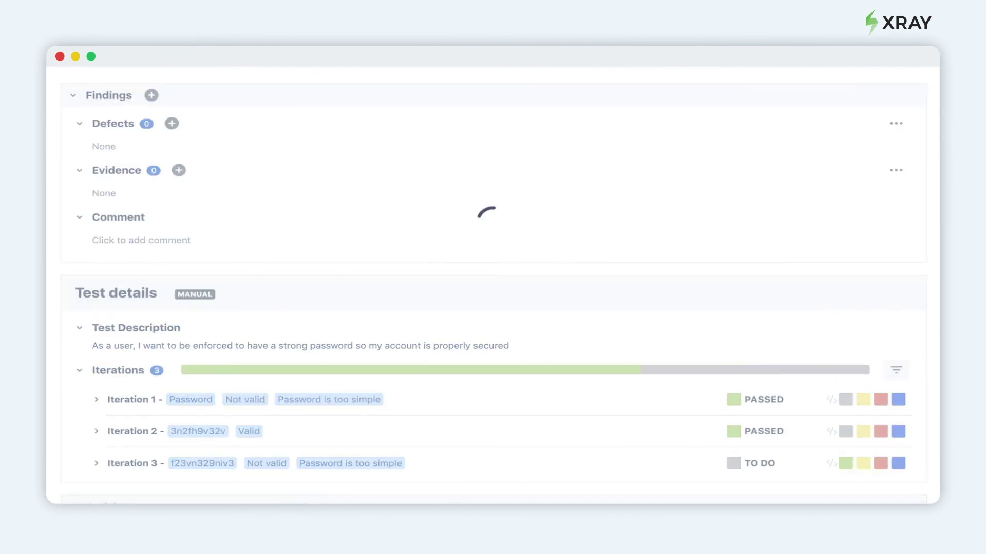
scroll(493, 283, down, 1)
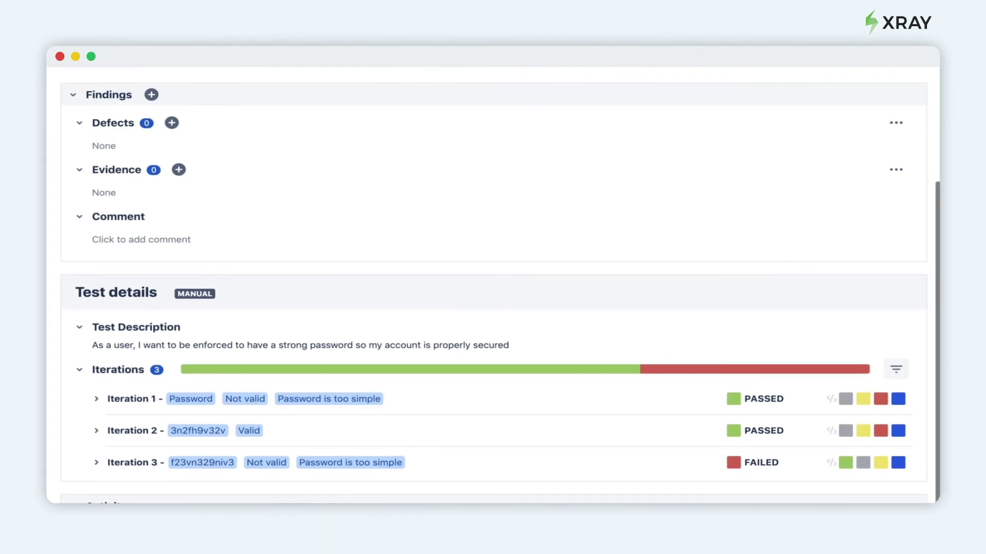
scroll(493, 277, down, 1)
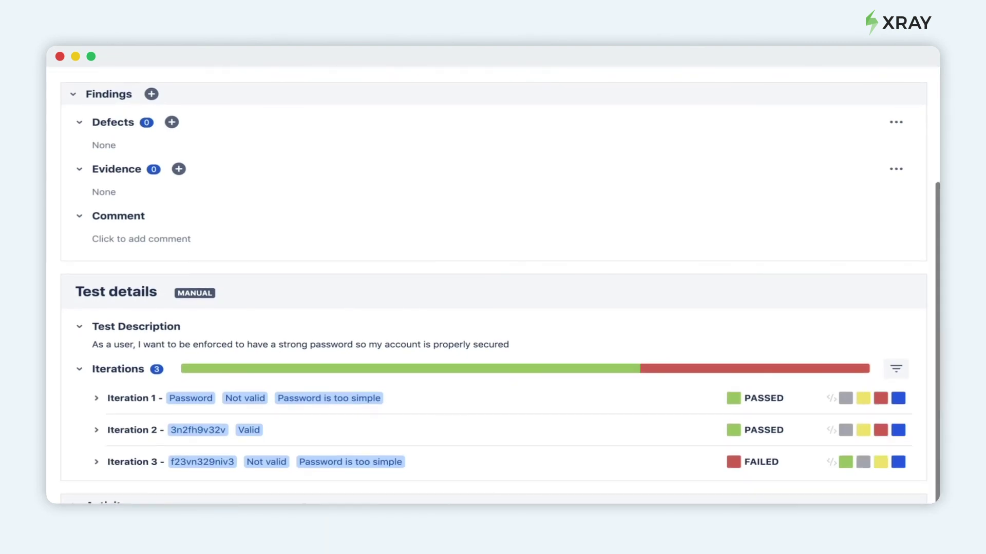